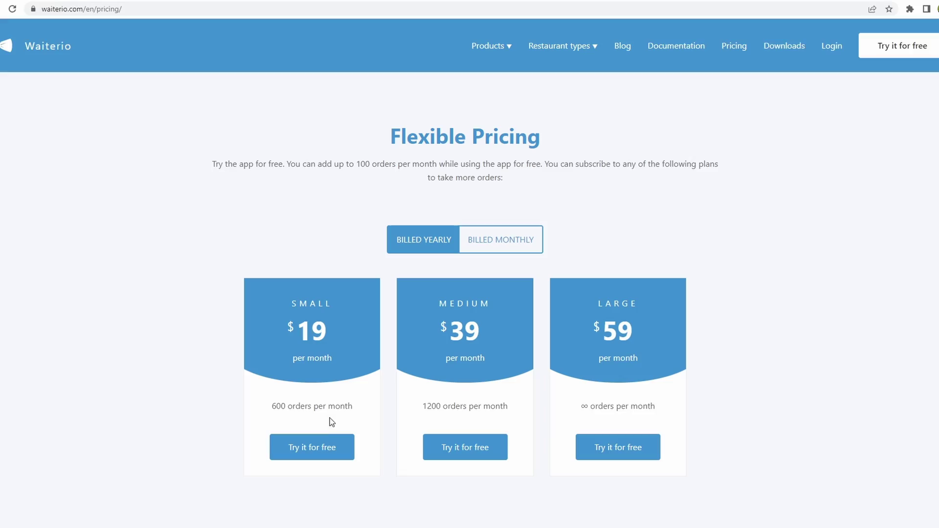
left_click(484, 243)
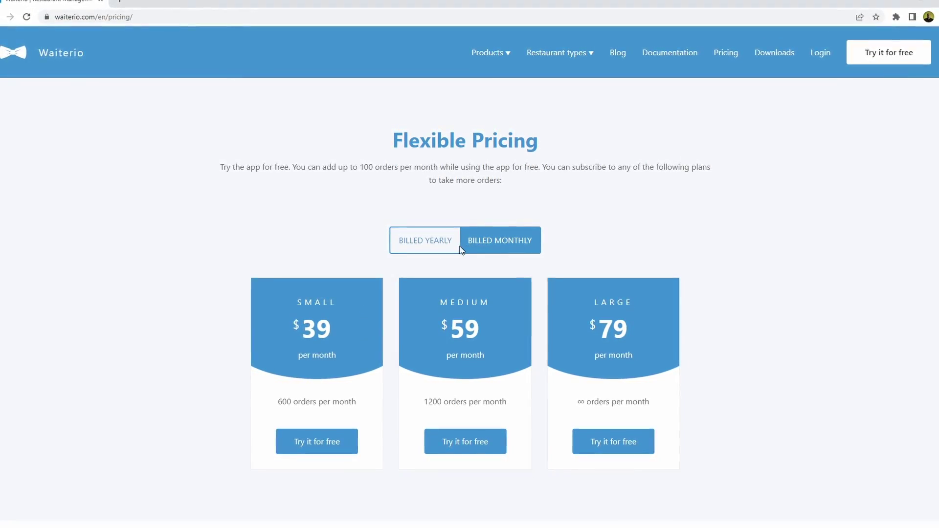
left_click(437, 247)
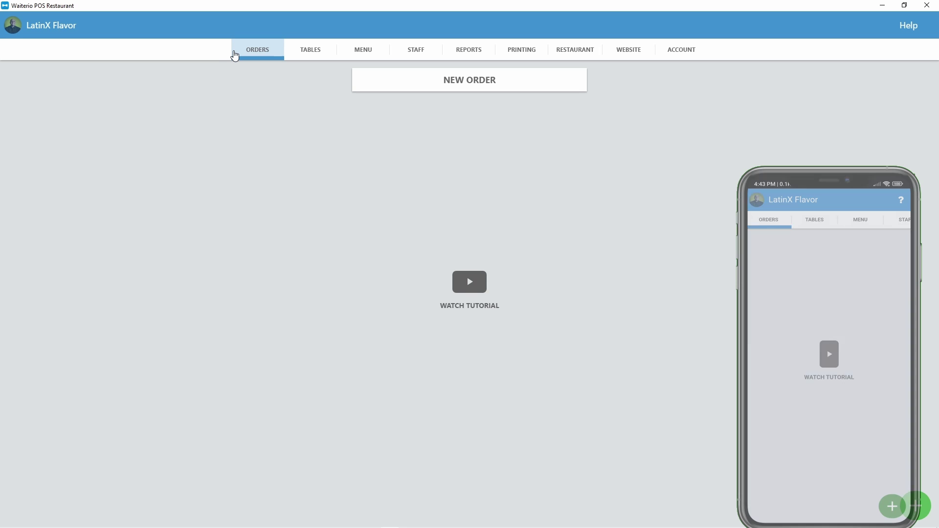
Place a new order for The Mountain Burger and send it
left_click(429, 86)
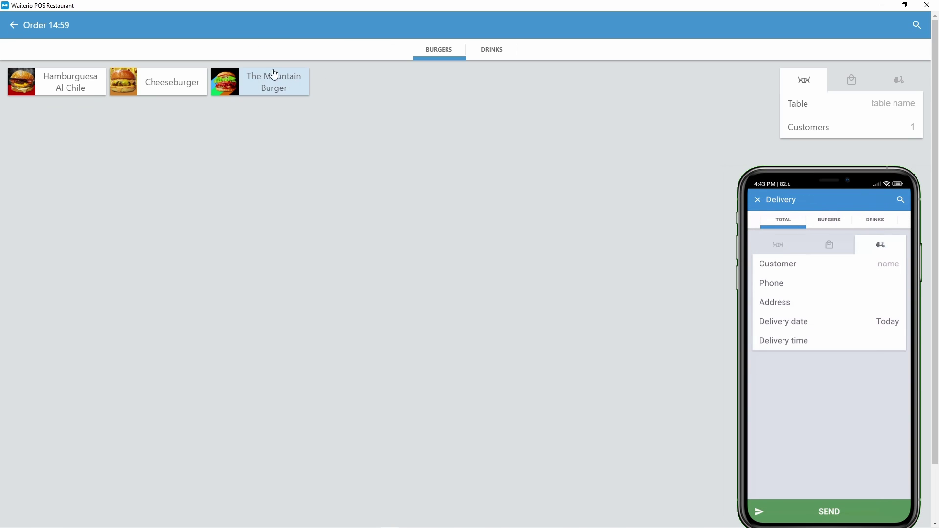
left_click(272, 74)
left_click(499, 518)
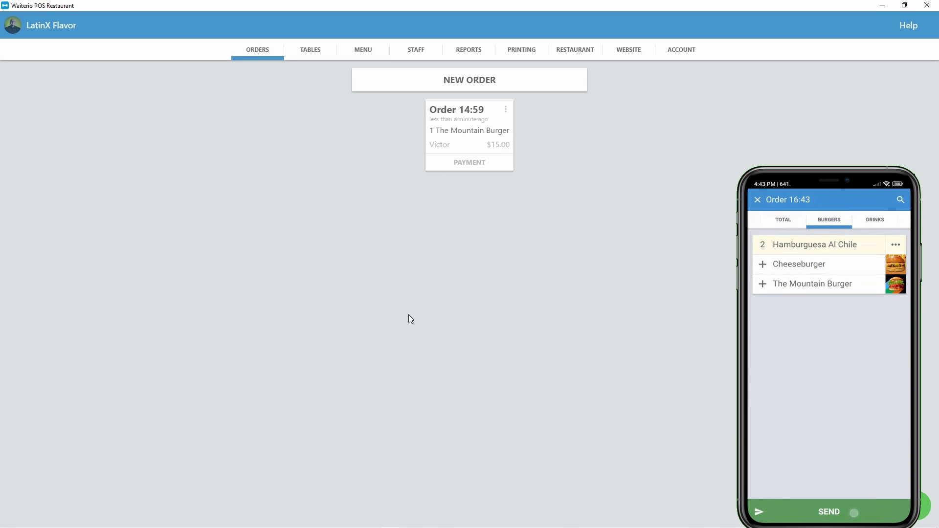
Send a Table 8 order with The Mountain Burger and a Cheeseburger
left_click(332, 55)
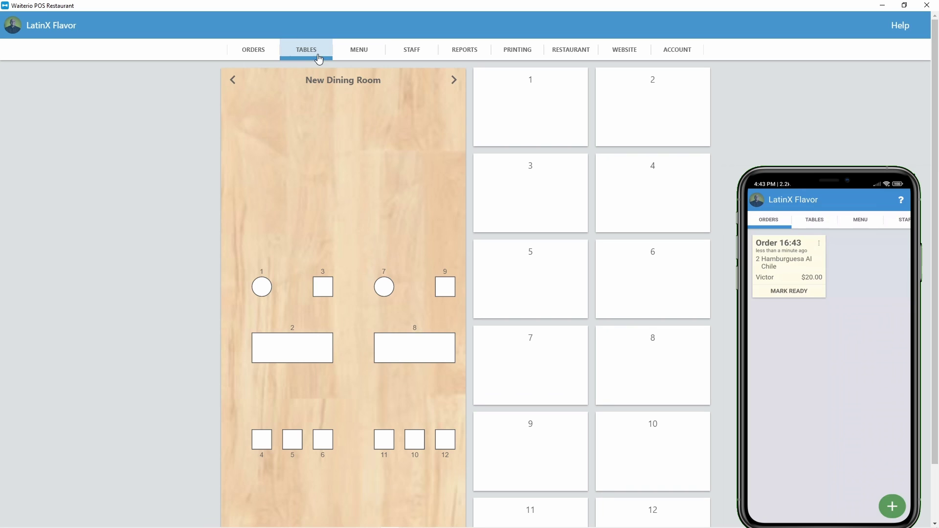
left_click(441, 353)
left_click(272, 79)
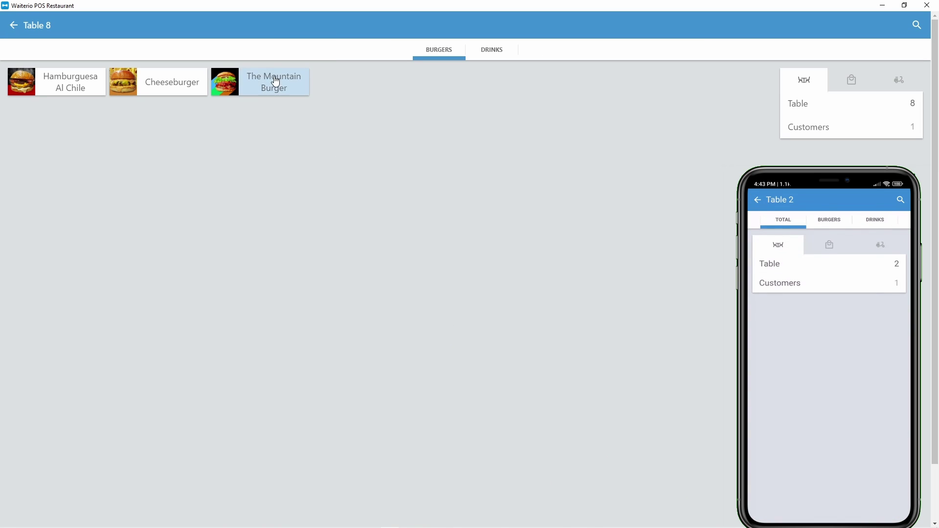
left_click(174, 86)
left_click(384, 508)
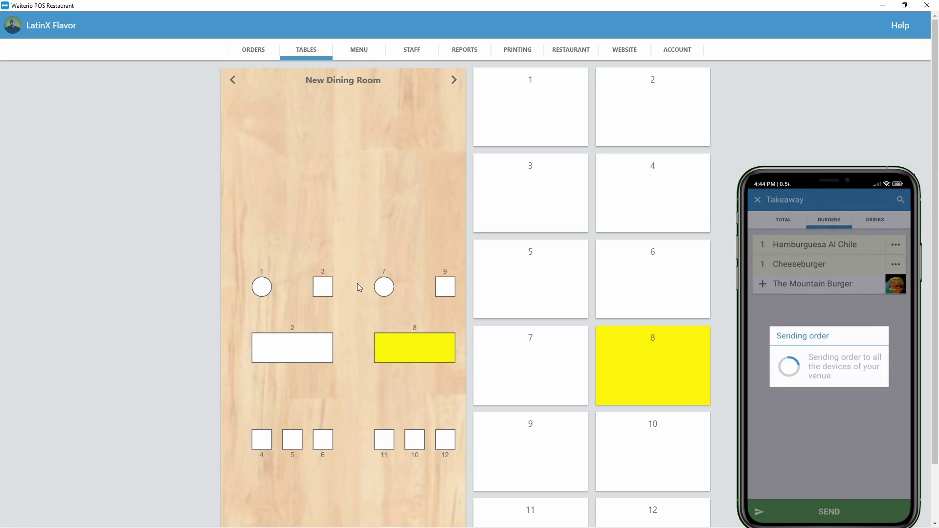
left_click(236, 60)
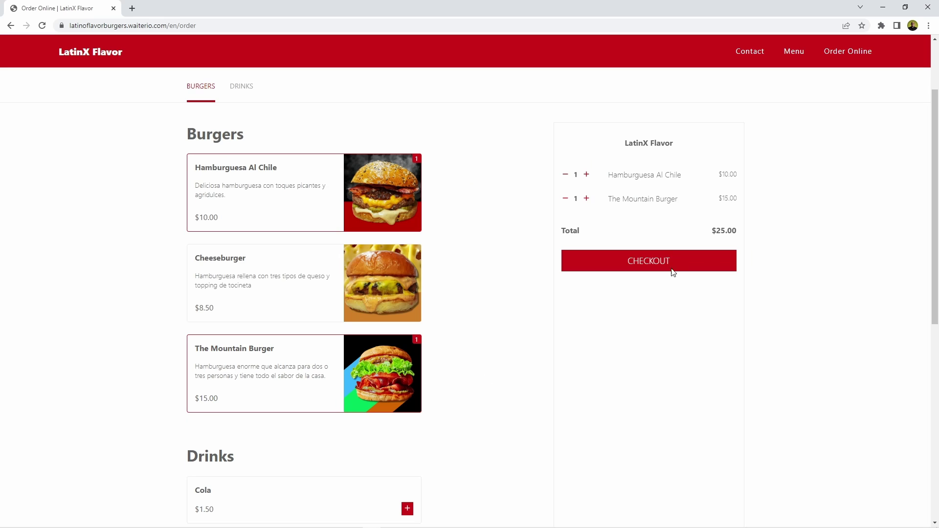
Check out the online cart and enter the customer's name
left_click(671, 270)
left_click(437, 223)
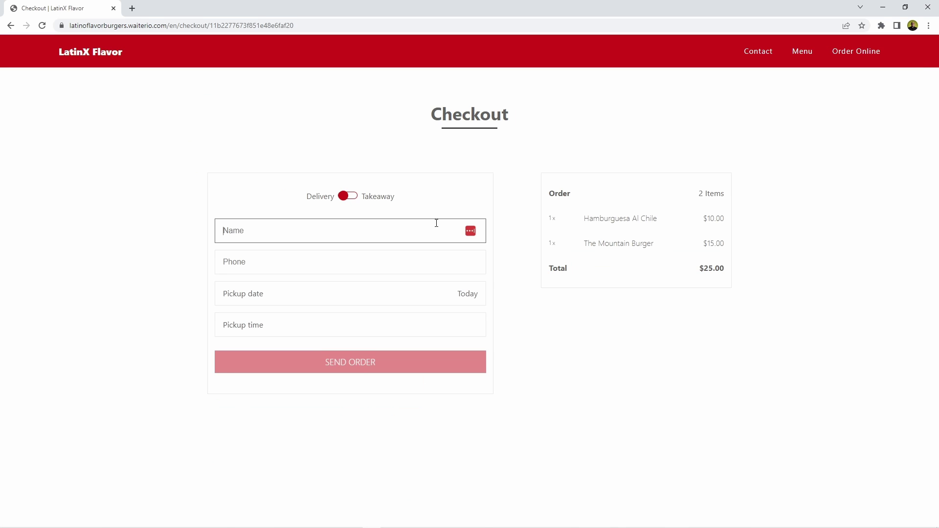
type("Victor")
key("Tab")
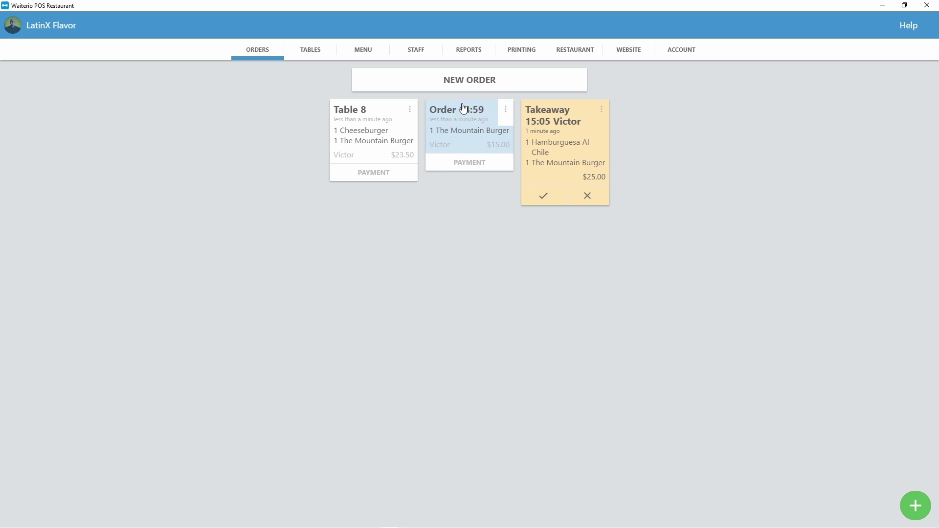
Accept the online takeaway order, then send a burger order with a 'No onion' note
left_click(554, 197)
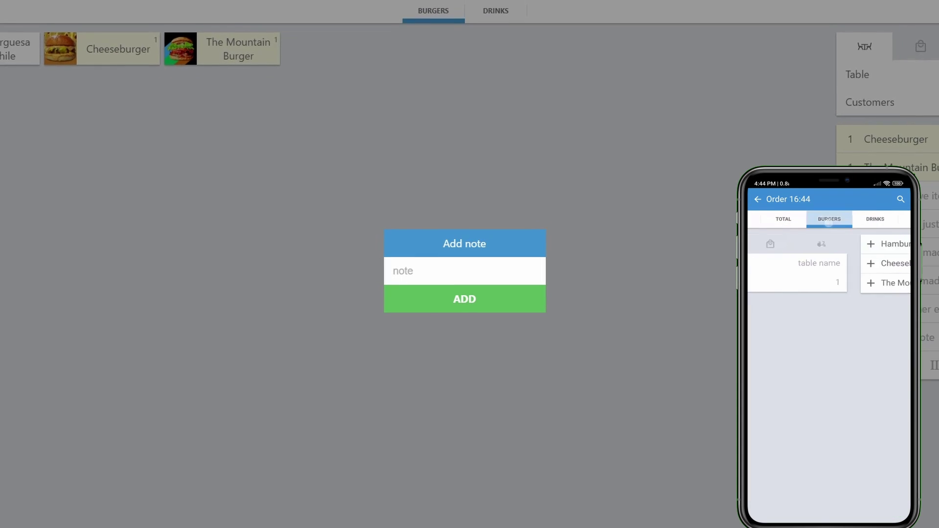
type("N")
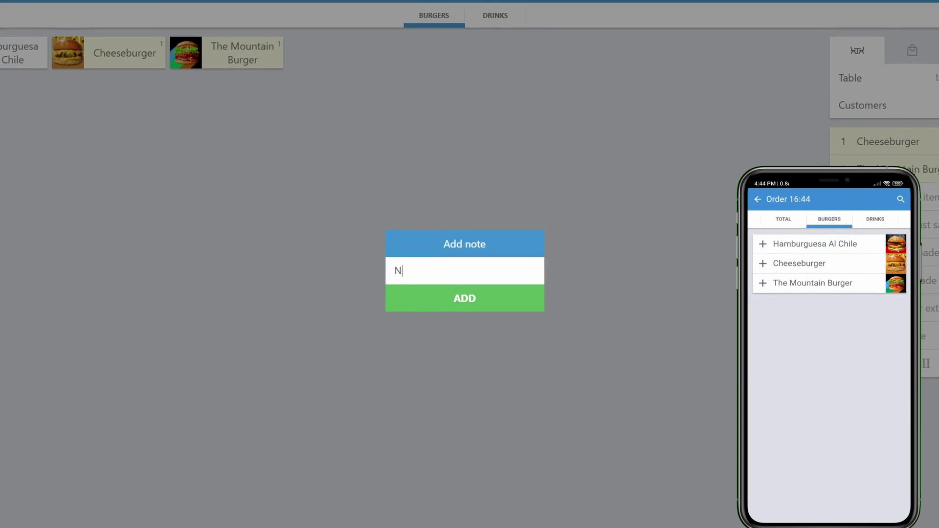
type("o onion")
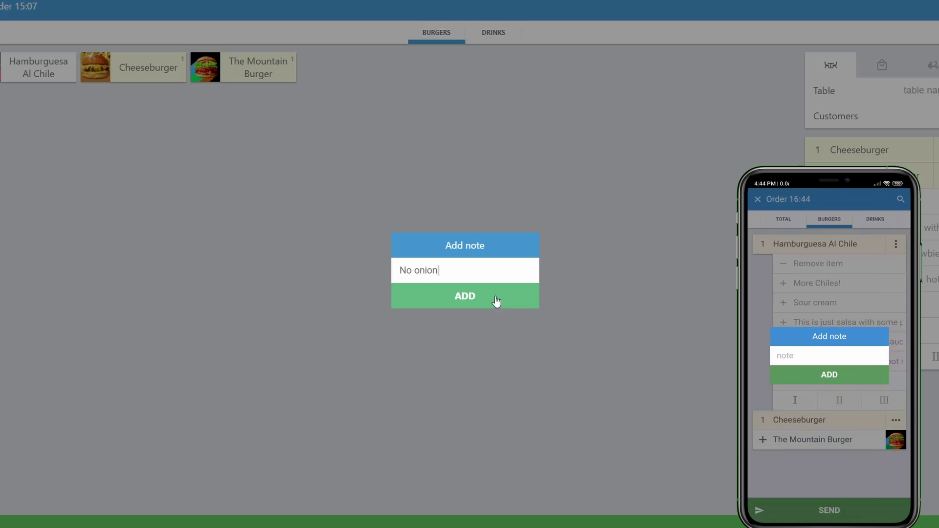
left_click(496, 300)
left_click(495, 521)
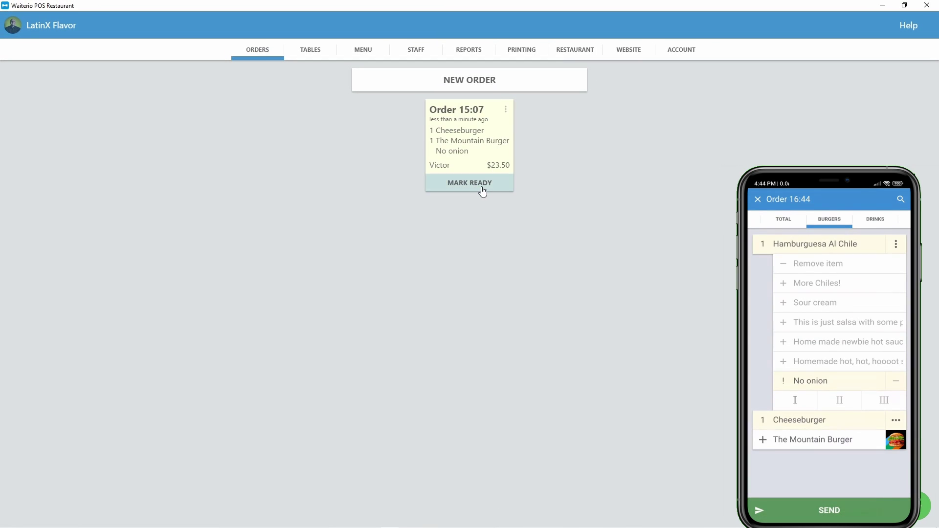
Mark order 15:07 ready and served, then pay its $23.50 bill
left_click(483, 191)
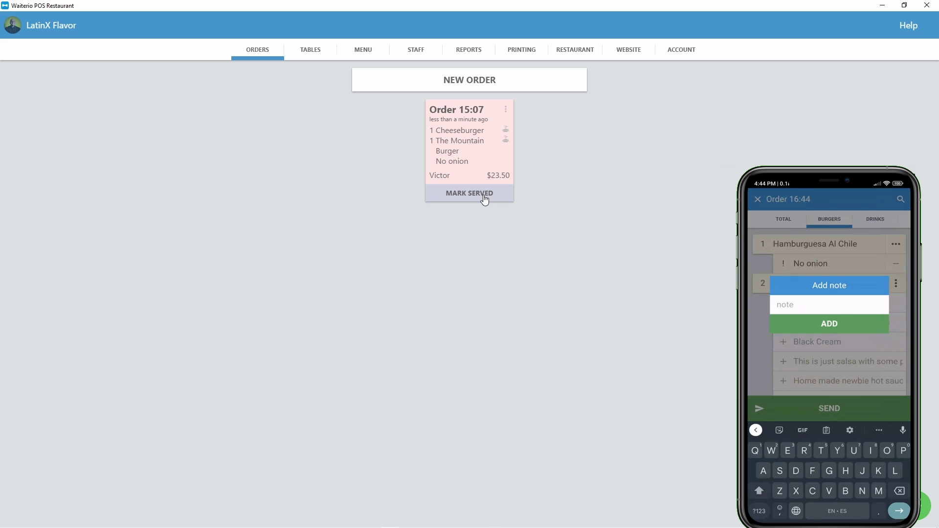
left_click(484, 195)
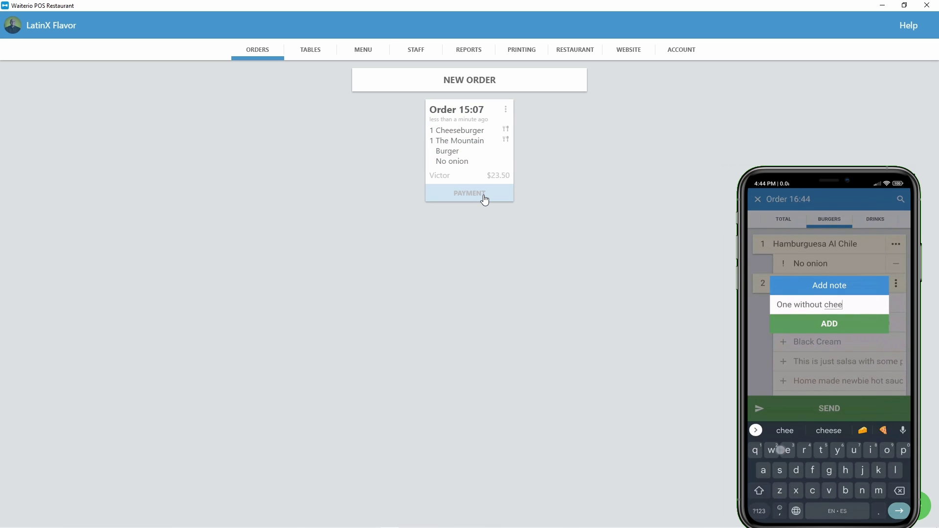
left_click(484, 196)
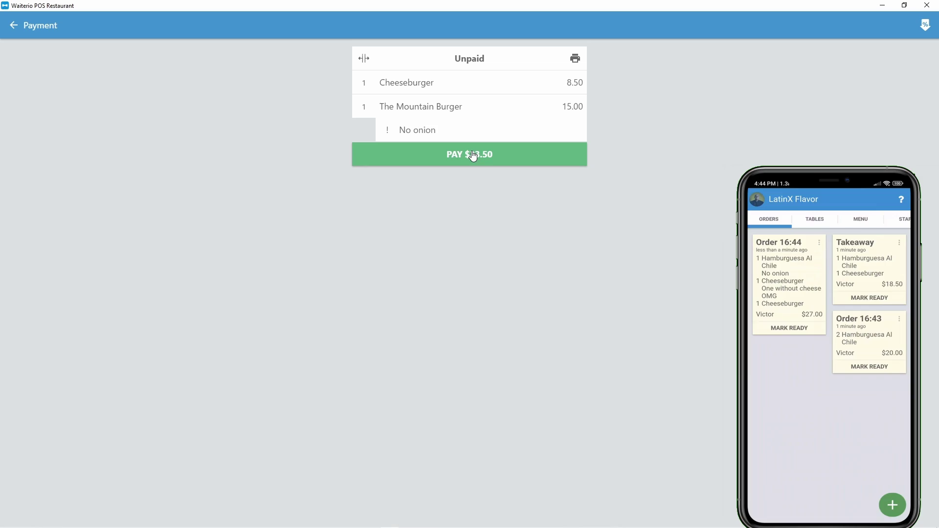
left_click(473, 155)
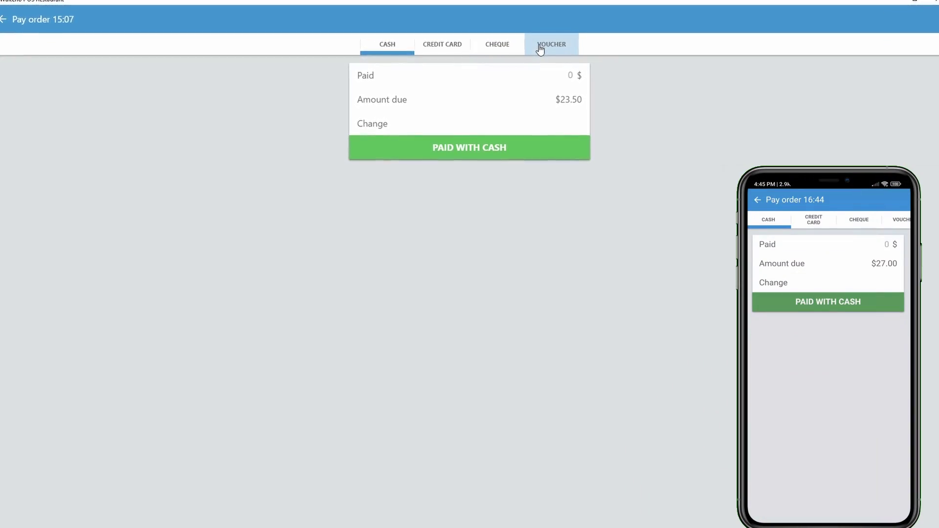
Pay order 15:07 in cash, entering 23.5 as the amount paid
left_click(538, 47)
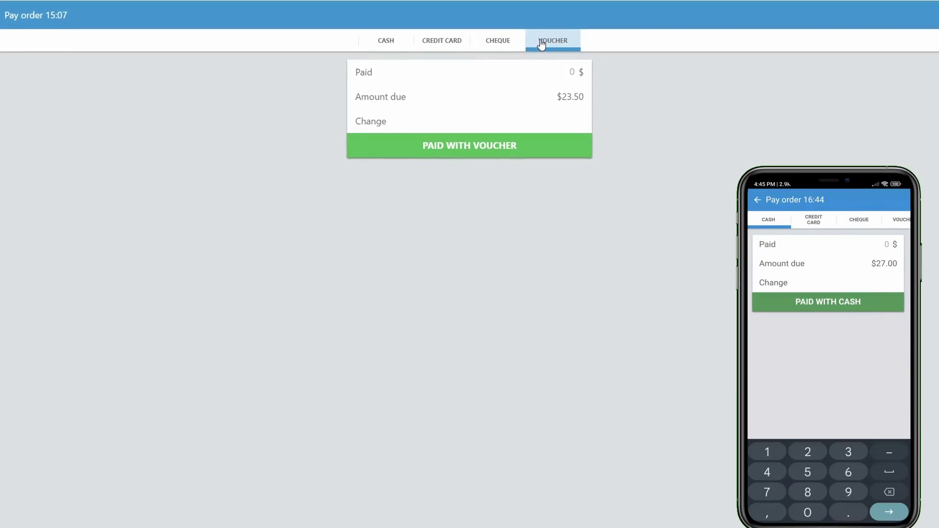
left_click(392, 35)
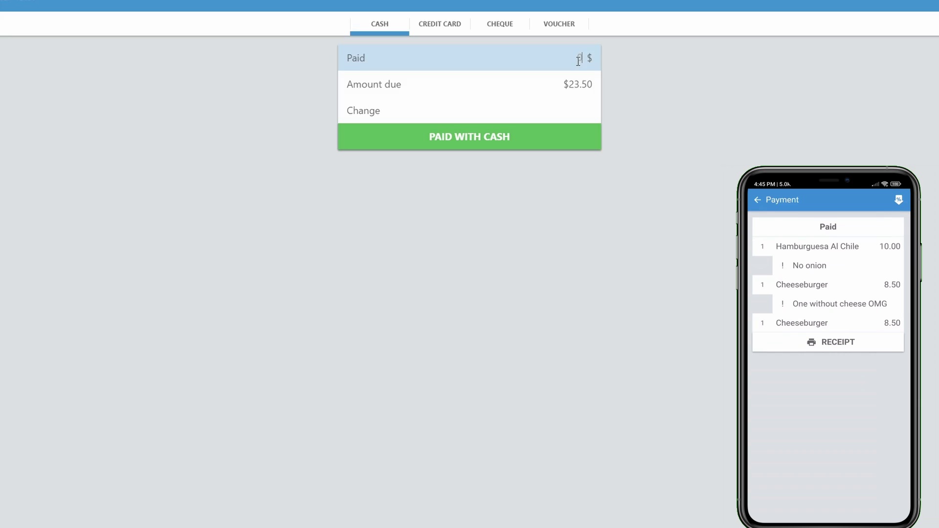
type("23.5")
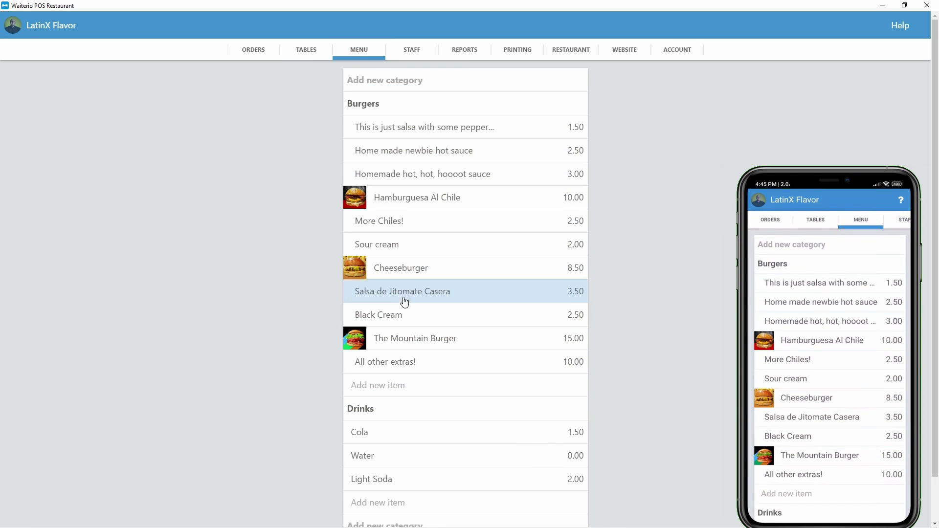
View Hamburguesa Al Chile's details, then open The Mountain Burger's details
left_click(422, 203)
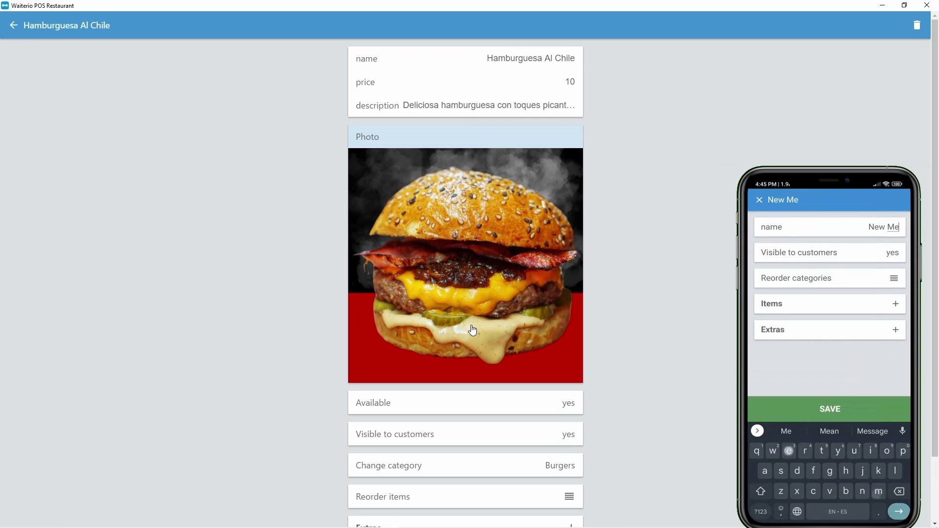
left_click(39, 29)
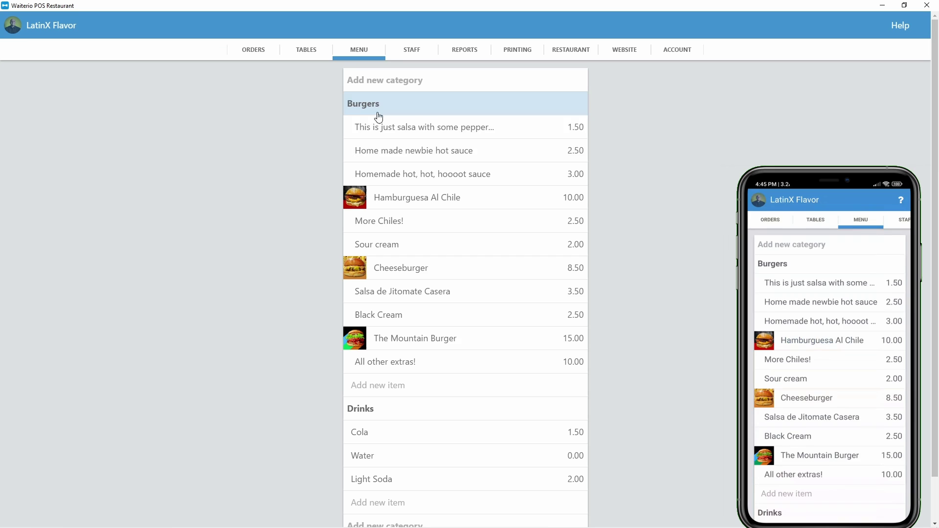
left_click(410, 342)
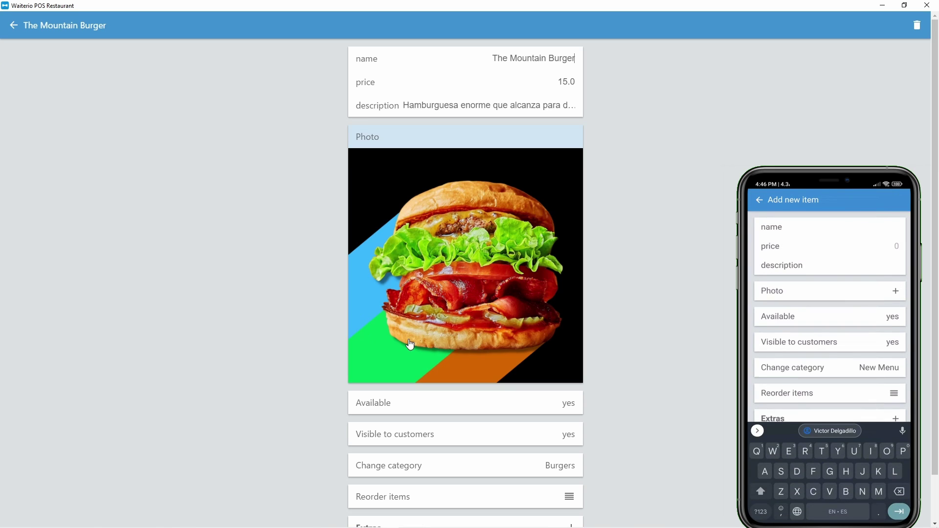
scroll(512, 362, "down", 1)
Set The Mountain Burger's availability to no, then back to yes
left_click(527, 355)
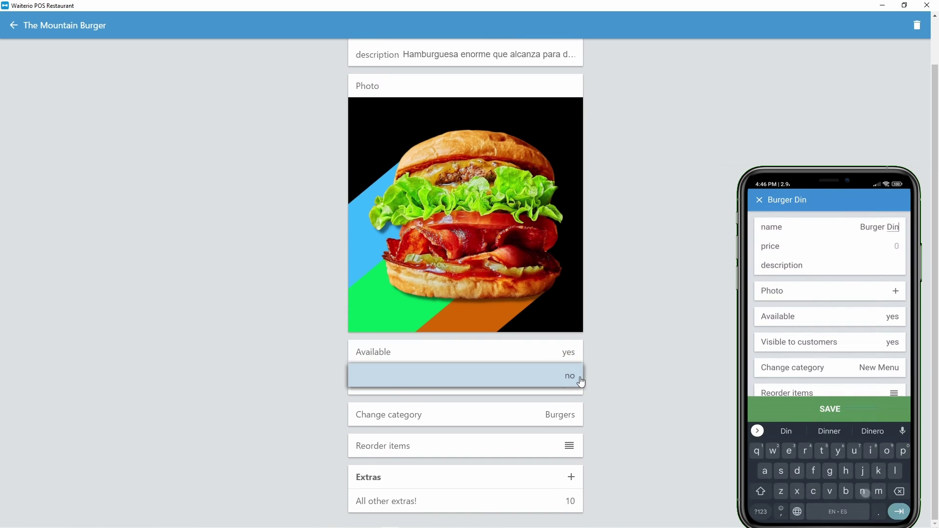
left_click(580, 377)
left_click(575, 354)
left_click(575, 380)
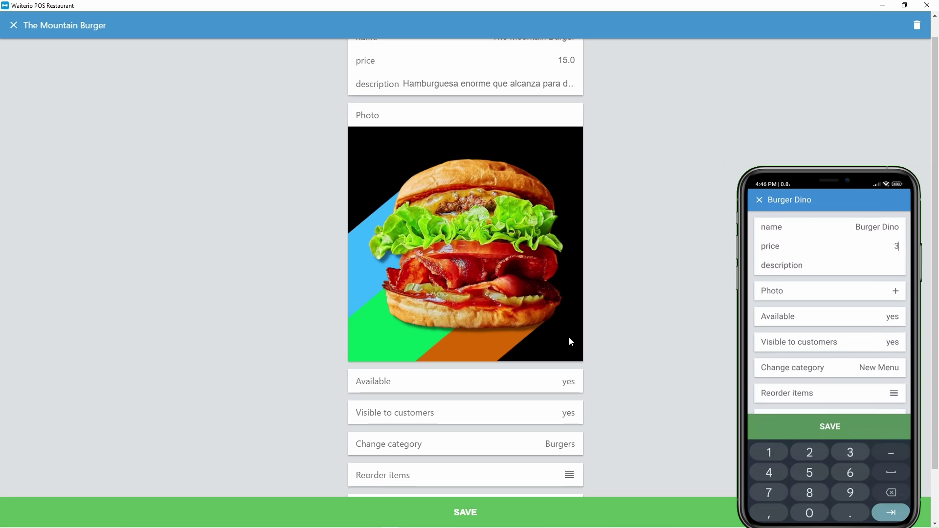
scroll(562, 342, "down", 2)
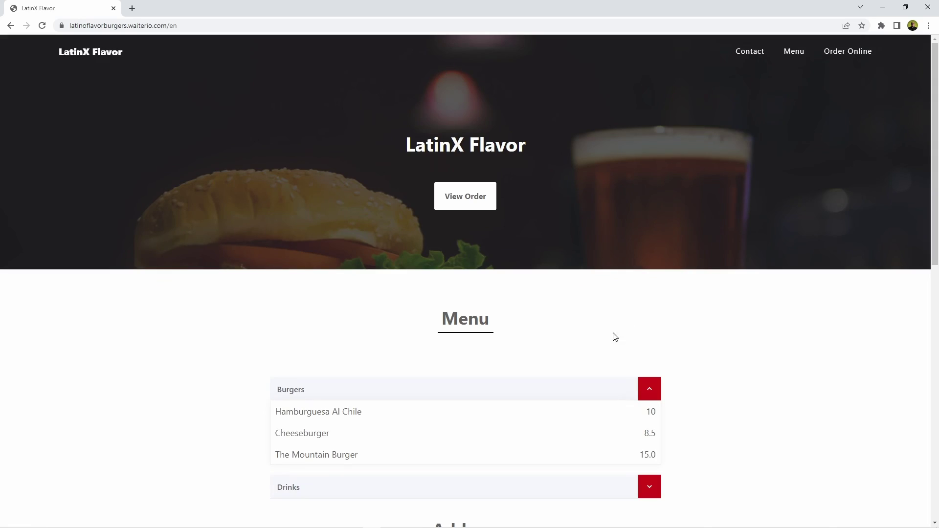
Add Hamburguesa Al Chile, Cheeseburger and The Mountain Burger to the online cart
left_click(860, 55)
left_click(345, 310)
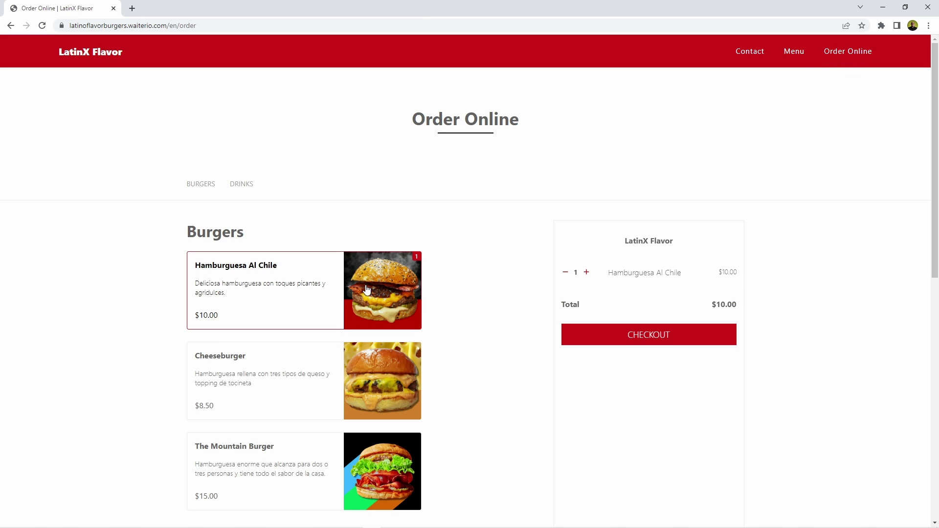
left_click(345, 385)
scroll(346, 385, "down", 2)
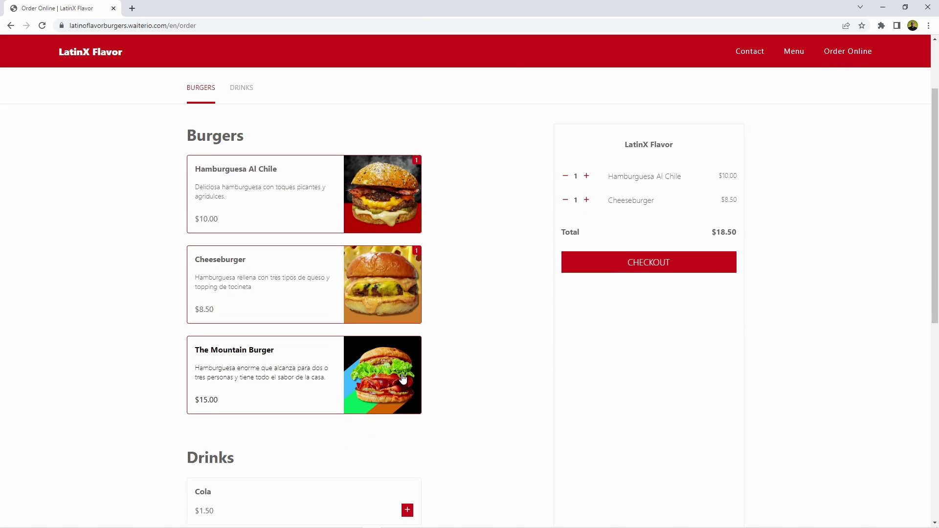
left_click(275, 397)
Add Colas to the cart and go to checkout with the $38.00 total
scroll(411, 386, "down", 3)
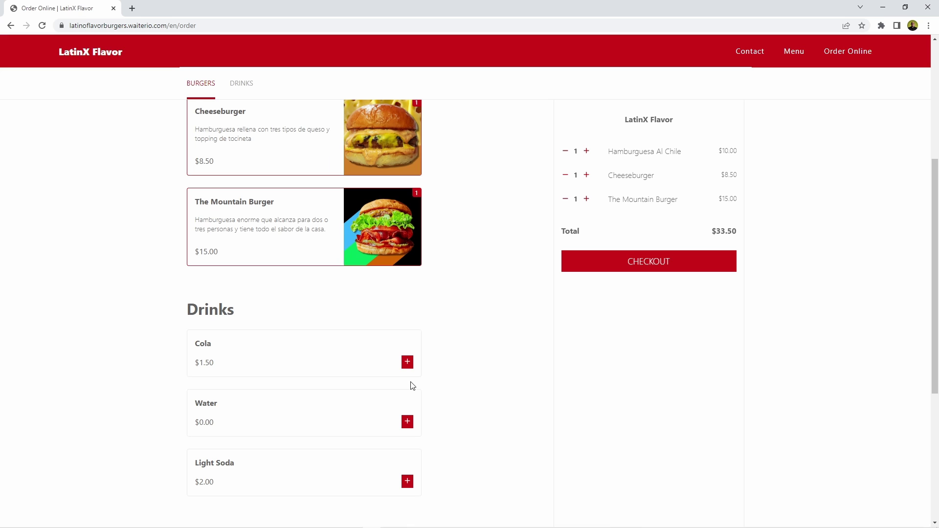
left_click(407, 363)
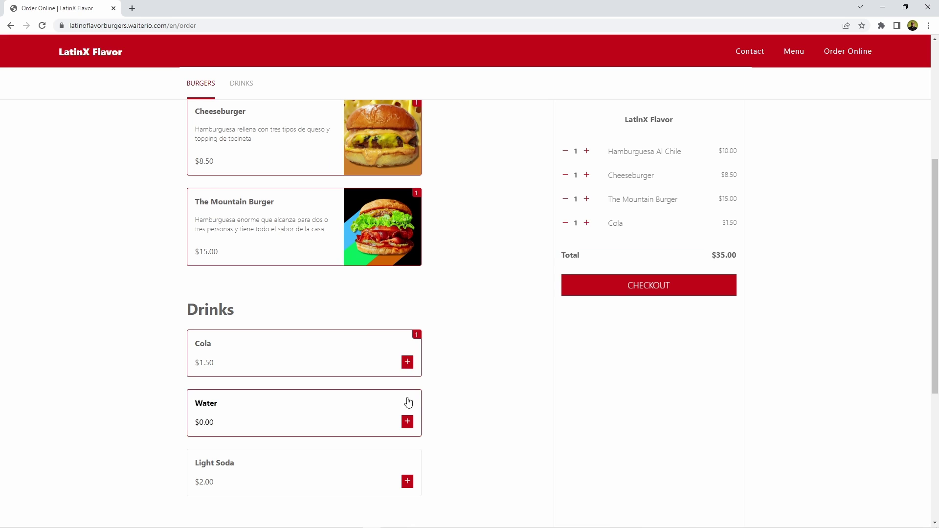
left_click(407, 363)
scroll(614, 352, "up", 4)
left_click(661, 359)
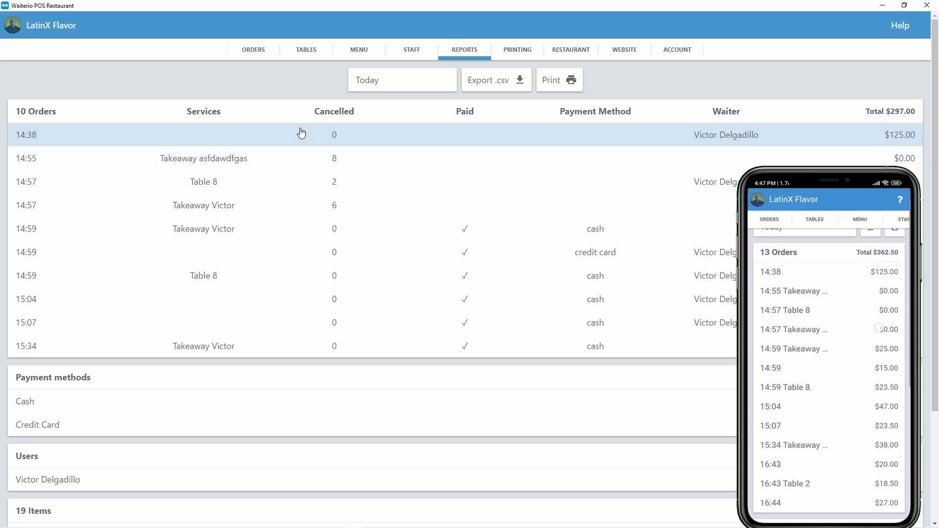
scroll(268, 254, "down", 3)
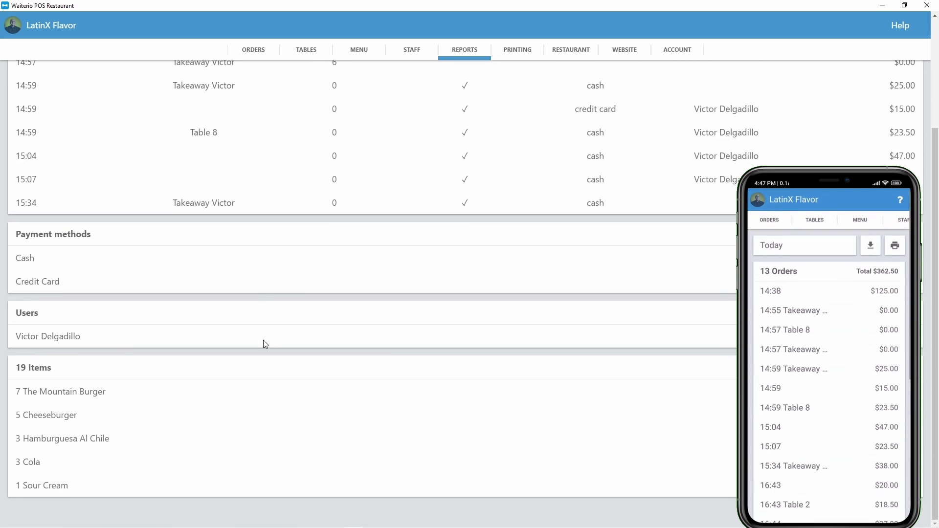
scroll(318, 417, "up", 3)
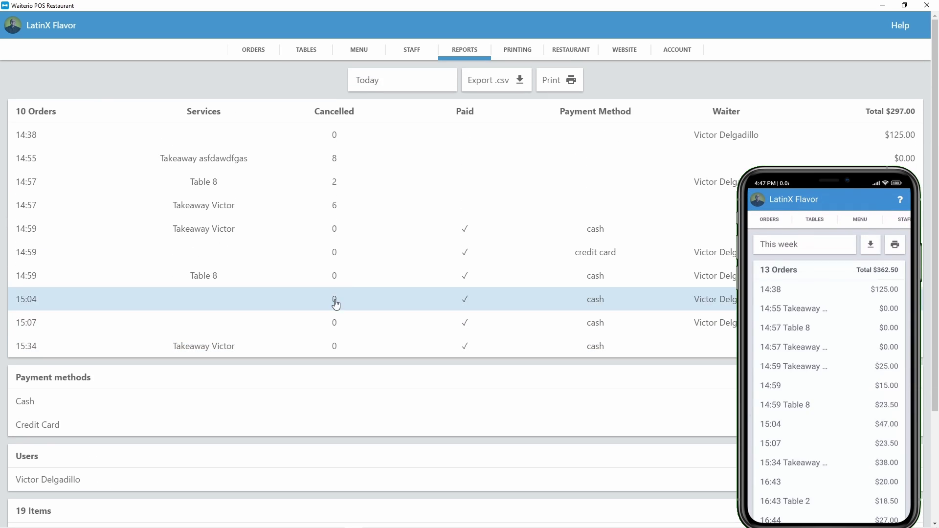
left_click(388, 81)
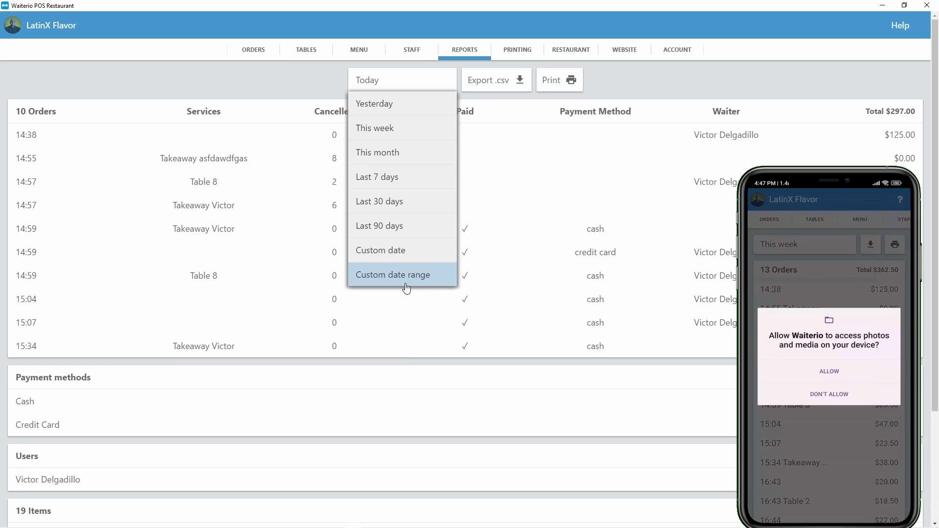
left_click(408, 285)
left_click(336, 313)
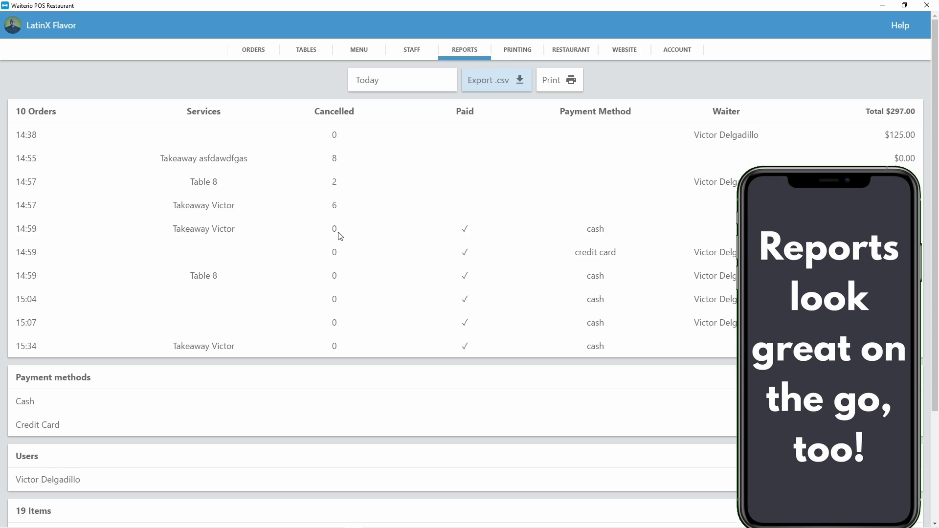
scroll(346, 240, "down", 3)
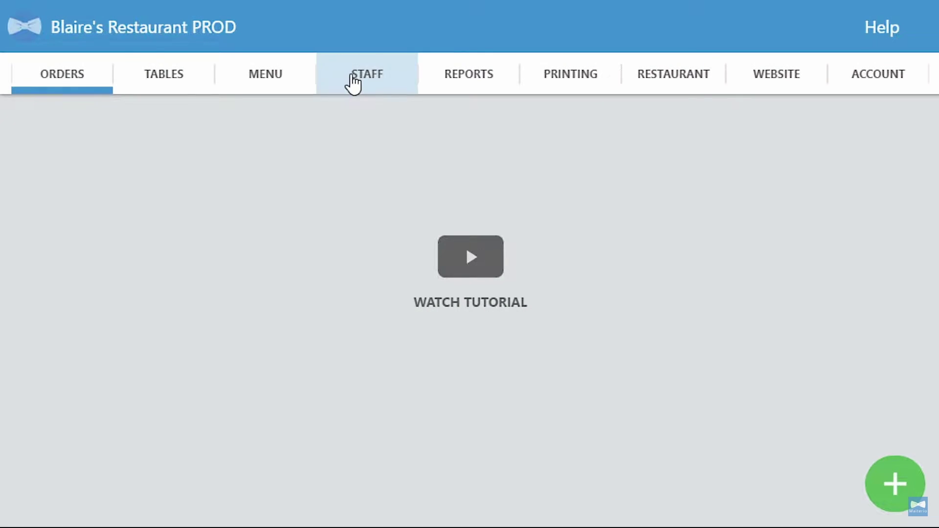
Invite a new staff member by e-mail with the cashier role
left_click(352, 78)
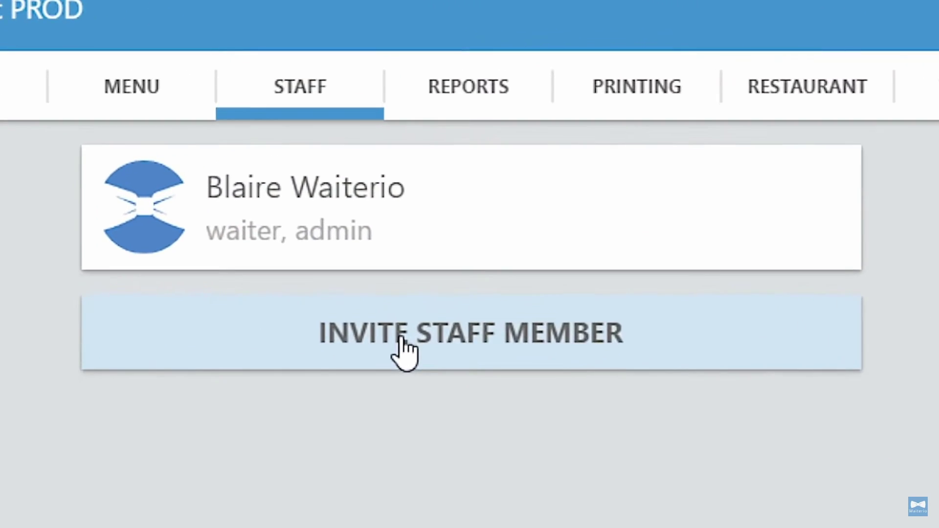
left_click(401, 338)
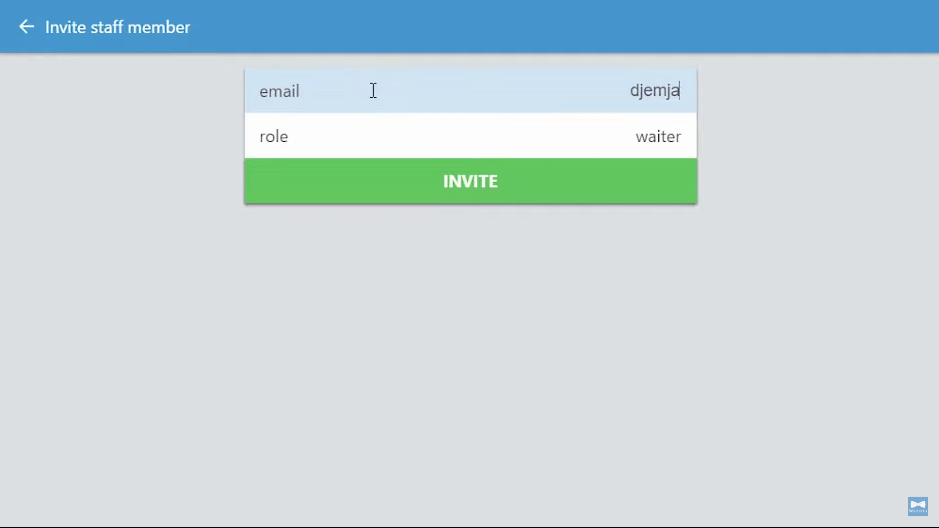
left_click(645, 147)
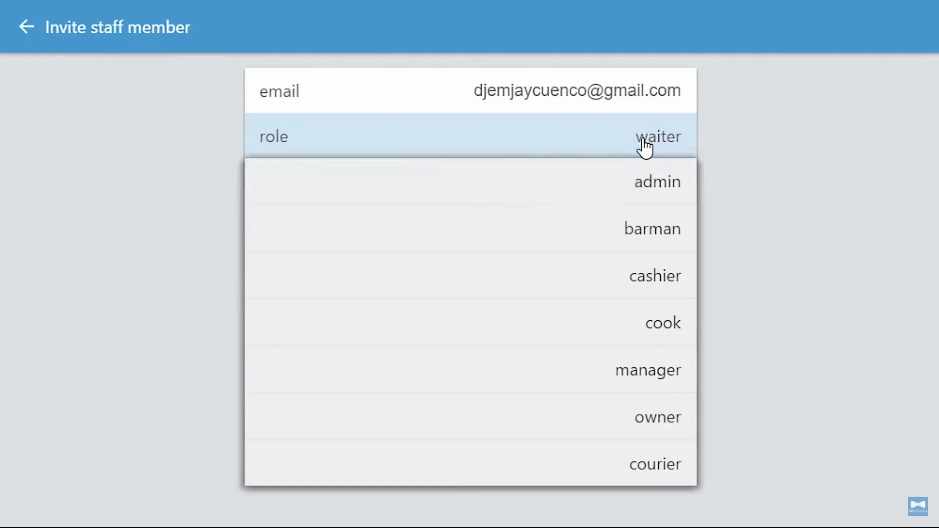
left_click(649, 284)
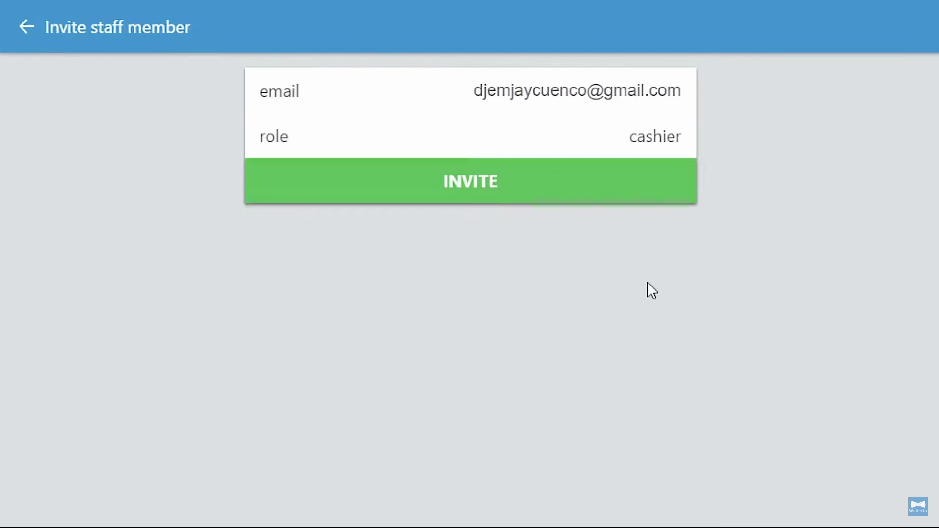
left_click(538, 188)
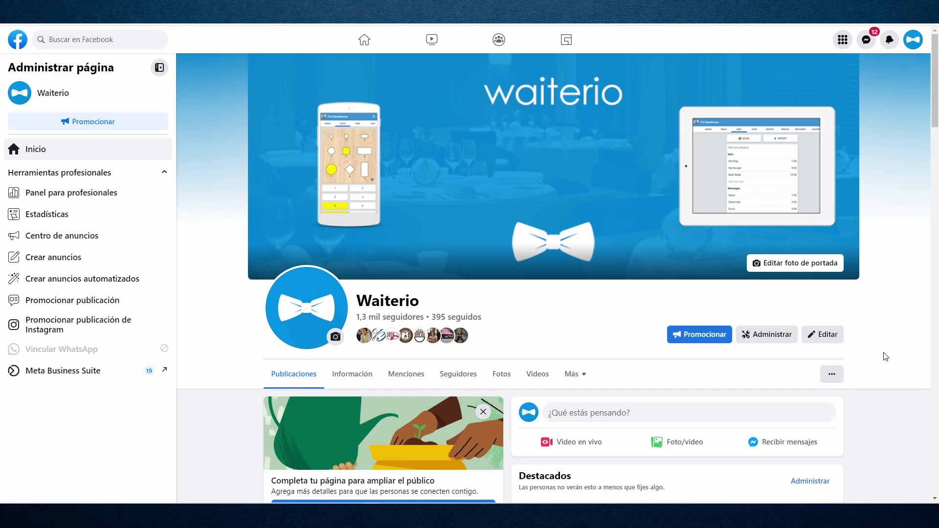
Scroll Waiterio's Facebook feed down to the Restaurante Exitoso podcast episode 3 posts
scroll(794, 350, "down", 10)
scroll(795, 350, "down", 15)
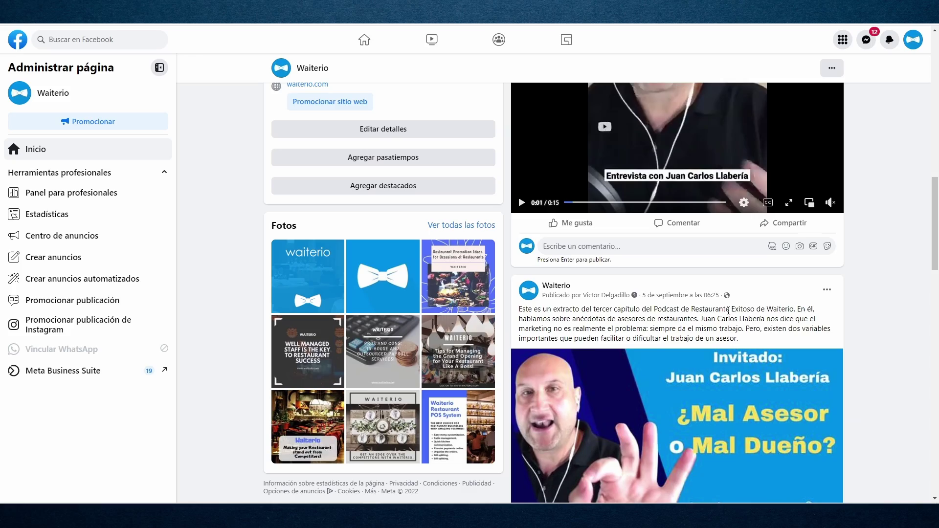
scroll(729, 316, "down", 15)
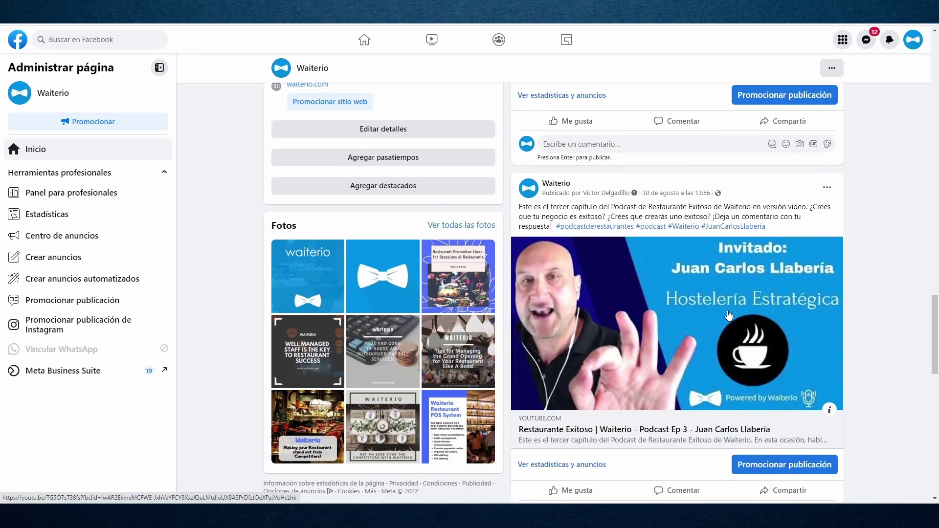